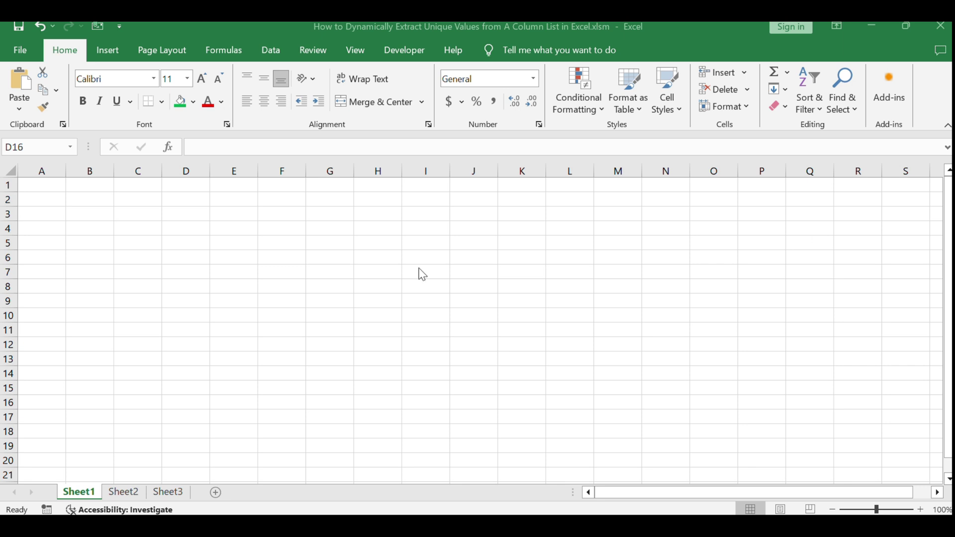
# - Switch to Sheet2, which has the Food list and an empty Unique Value column
pyautogui.click(125, 492)
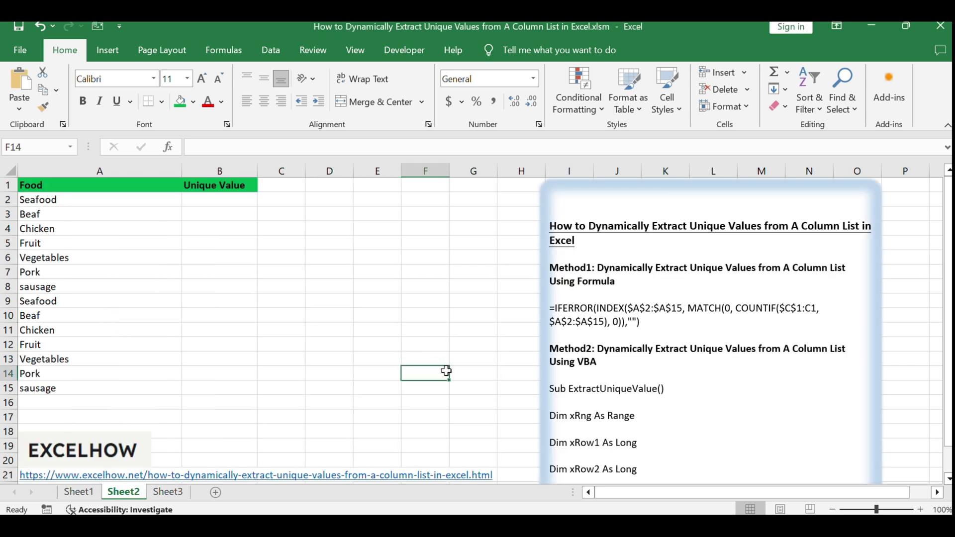
# - Review the Method1 notes and the Food entries in column A
pyautogui.tripleClick(617, 269)
pyautogui.click(649, 326)
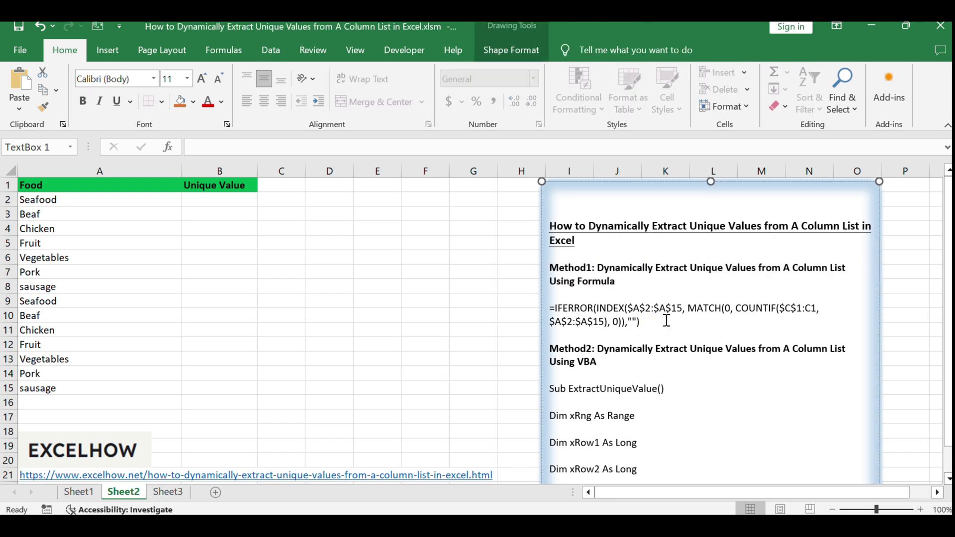
pyautogui.click(176, 327)
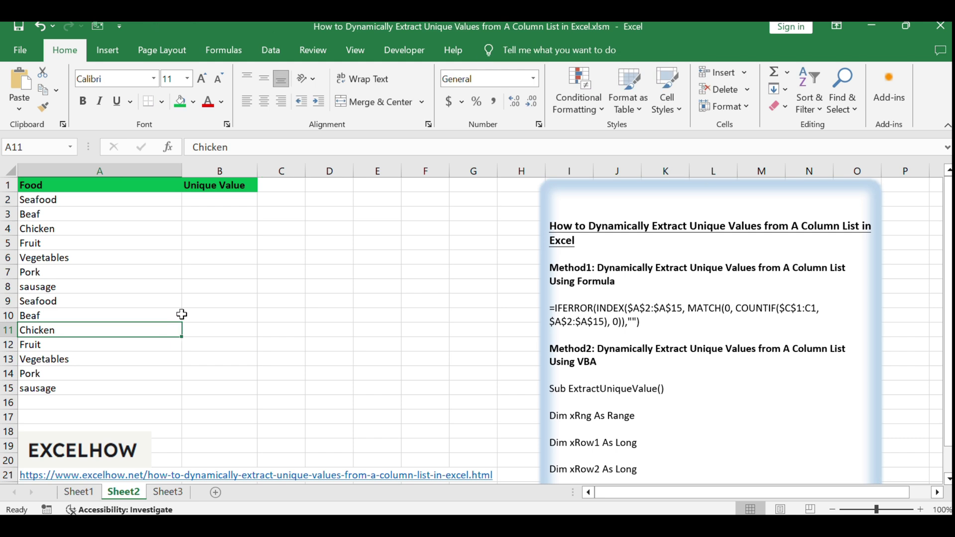
pyautogui.click(80, 185)
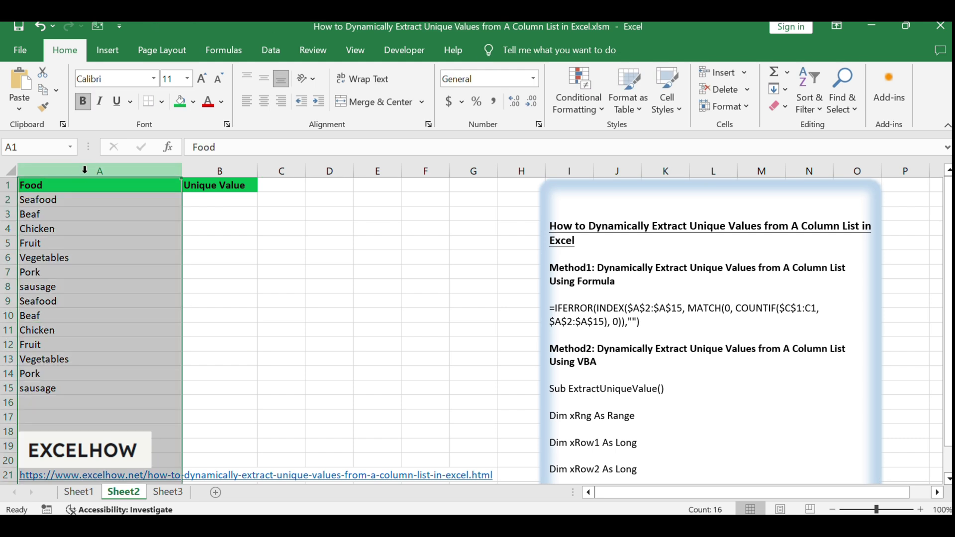
pyautogui.click(273, 345)
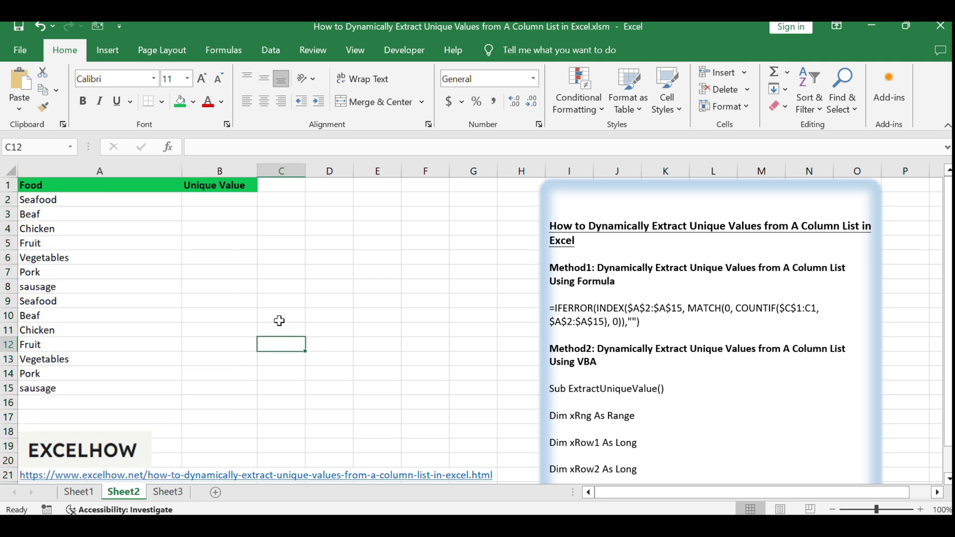
# - Enter the IFERROR/INDEX/MATCH/COUNTIF array formula in B2 over $A$2:$A$15 and $B$1:B1
pyautogui.click(214, 198)
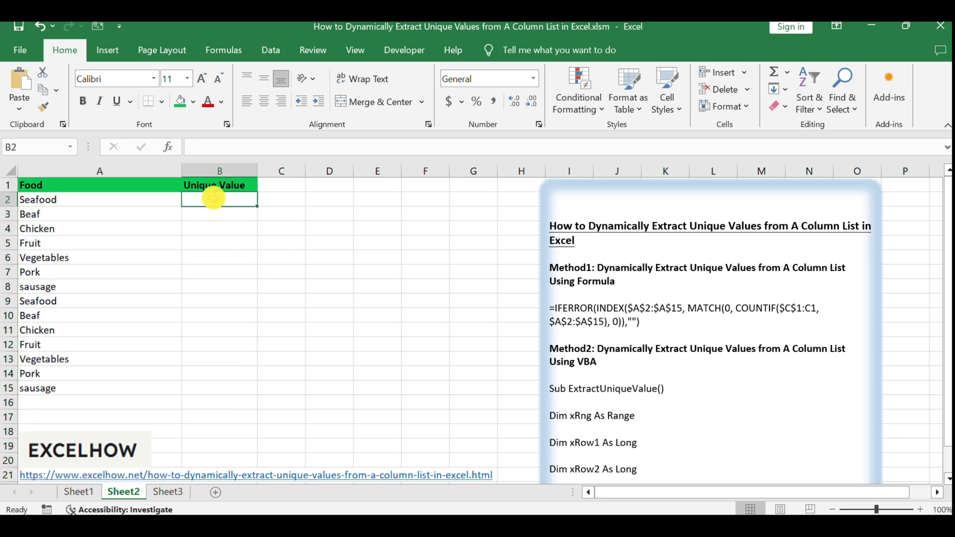
pyautogui.write('=IFERROR(INDEX($A$2:$A$15, MATCH(0, COUNTIF($C$1:C1, $A$2:$A$15), 0)),"")')
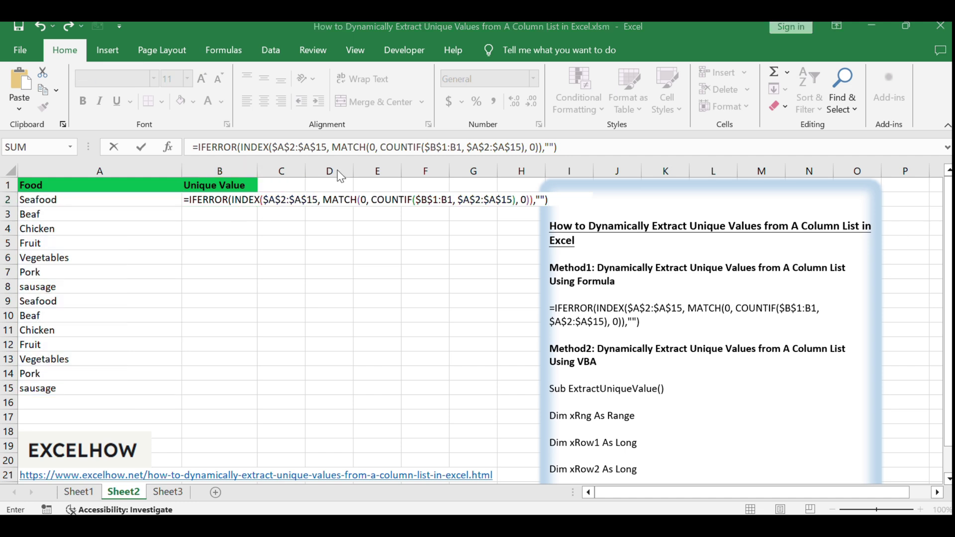
pyautogui.click(235, 205)
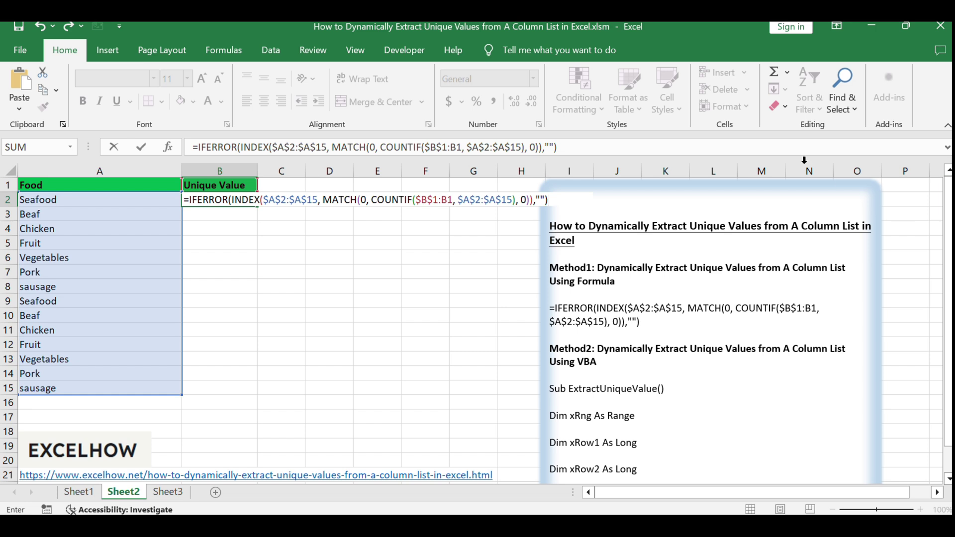
pyautogui.click(591, 147)
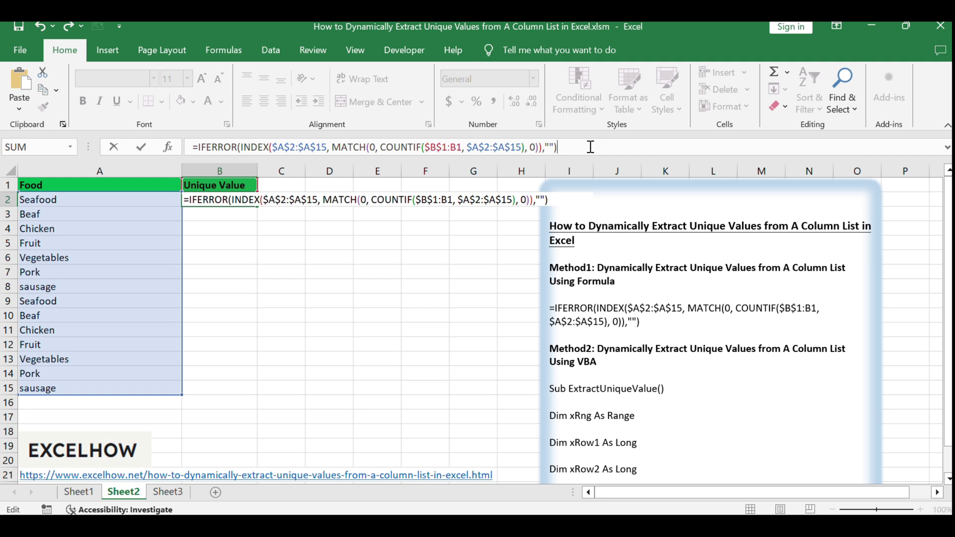
pyautogui.hotkey('ctrl', 'shift', 'Return')
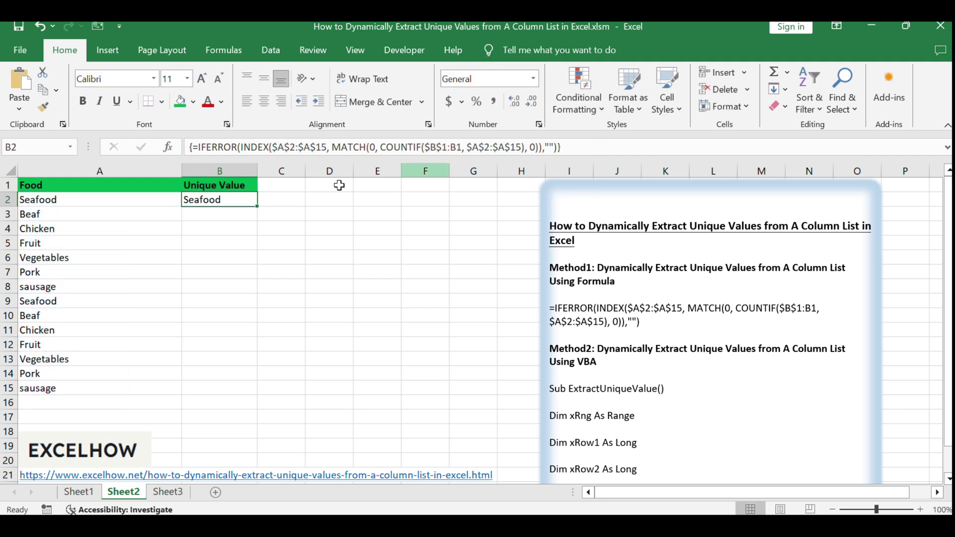
# - Fill the B2 formula down to B10, listing Seafood, Beaf, Chicken, Fruit, Vegetables, Pork, sausage
pyautogui.click(238, 200)
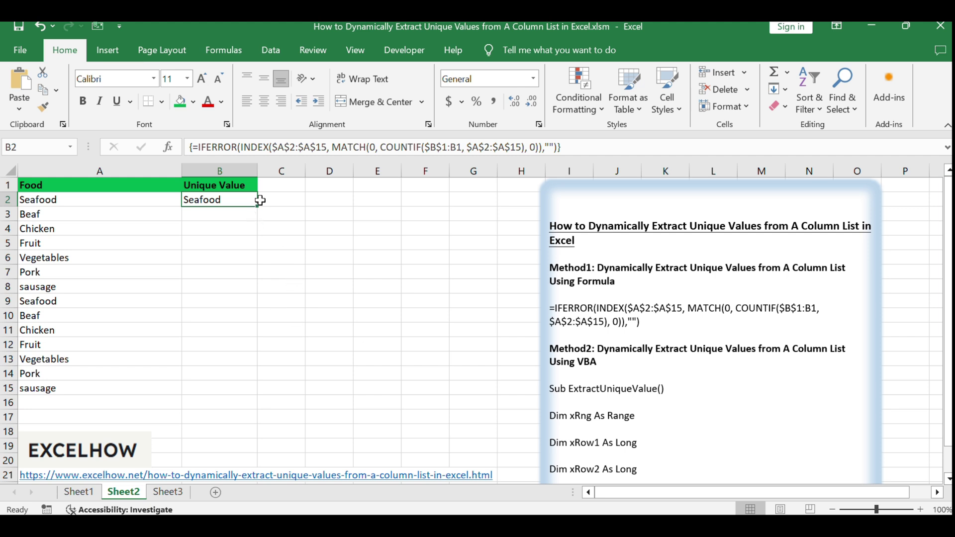
pyautogui.moveTo(257, 207); pyautogui.dragTo(245, 324)
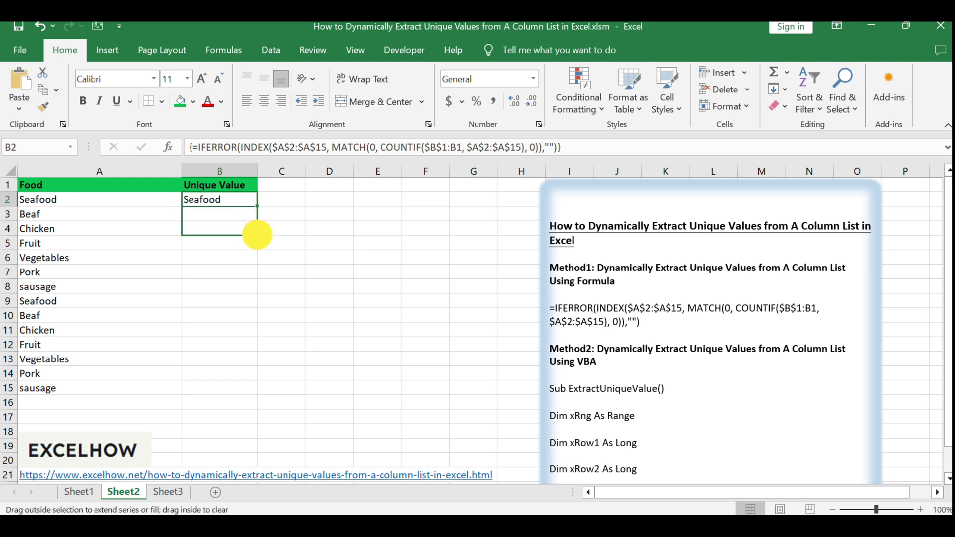
pyautogui.moveTo(245, 324); pyautogui.dragTo(245, 325)
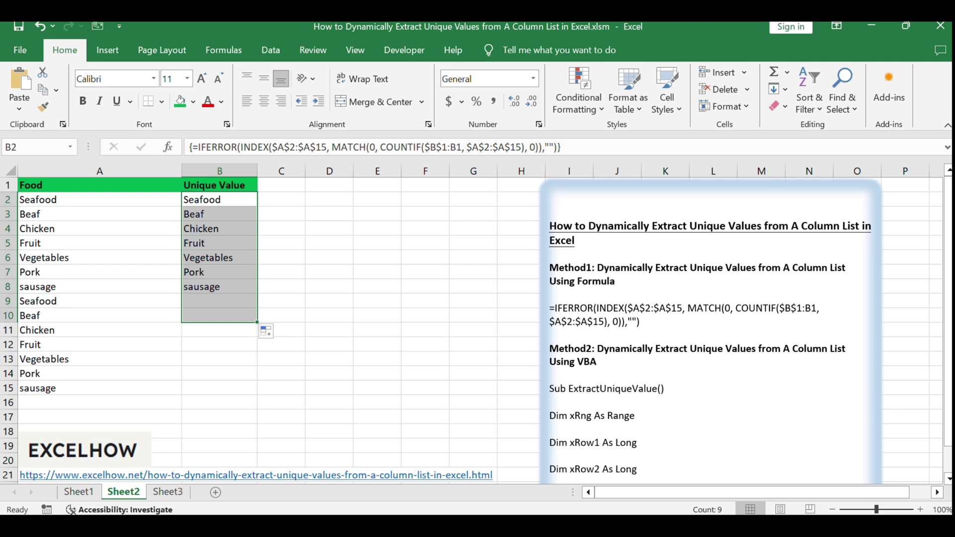
# - Rename the A2 entry from Seafood to Seafood1
pyautogui.click(109, 259)
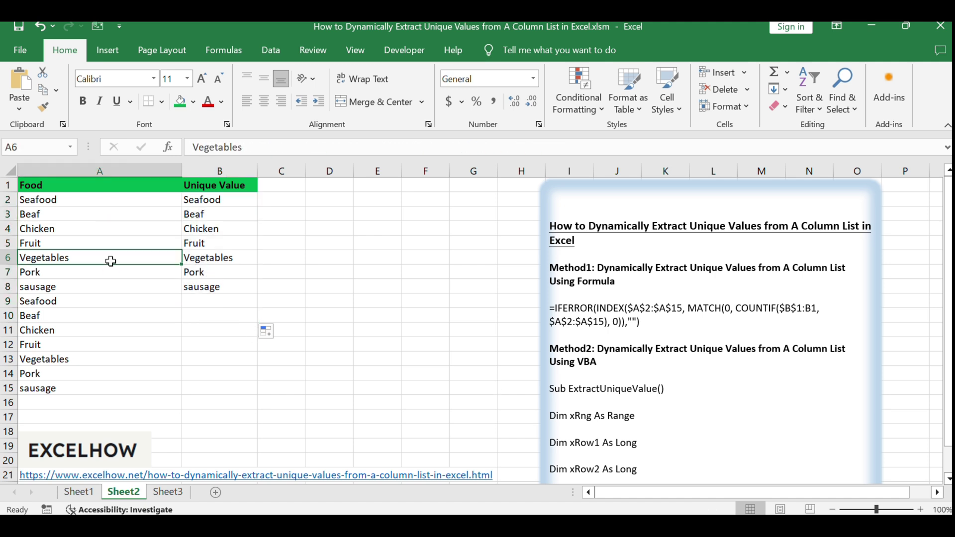
pyautogui.click(64, 199)
pyautogui.doubleClick(69, 199)
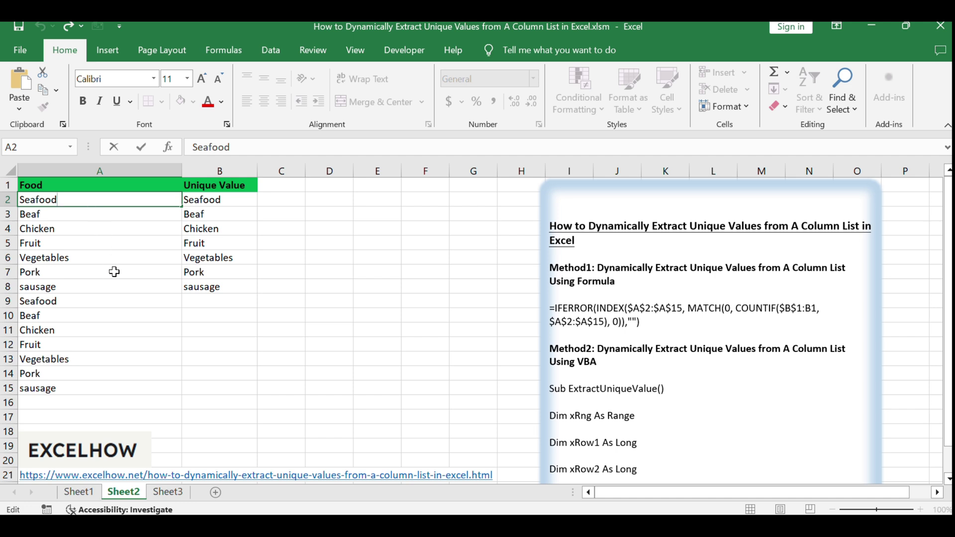
pyautogui.write('1')
pyautogui.click(207, 359)
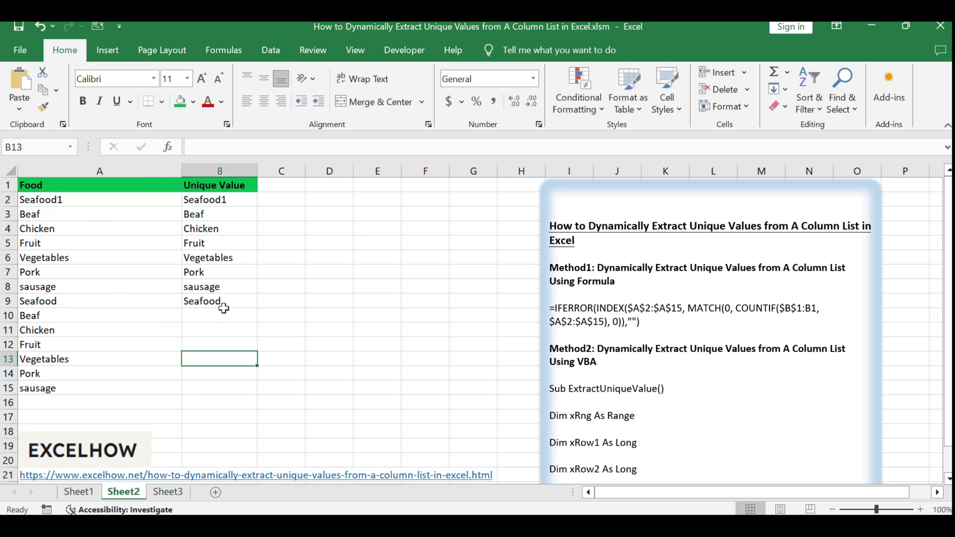
# - Check the updated unique-value formulas in B2, B5 and B9
pyautogui.click(222, 301)
pyautogui.click(236, 200)
pyautogui.click(227, 249)
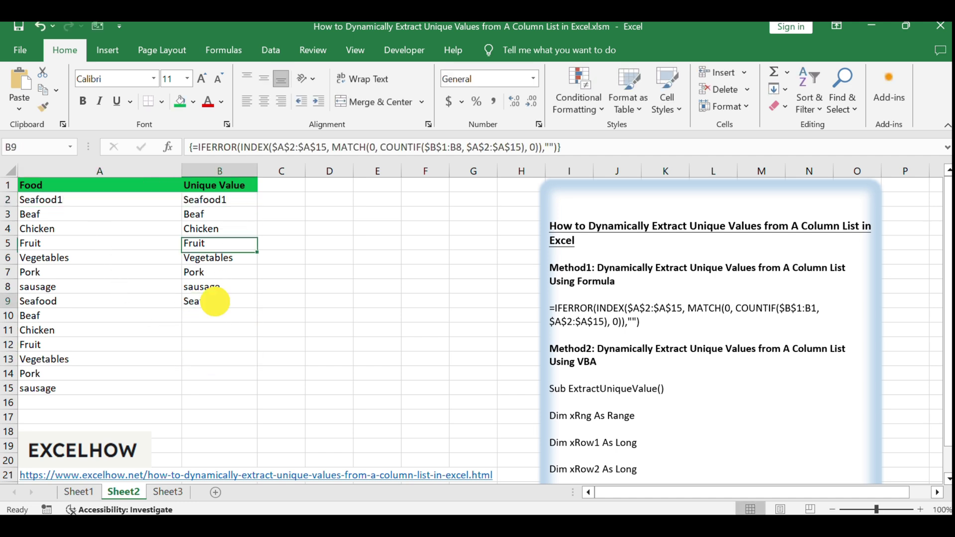
pyautogui.click(216, 299)
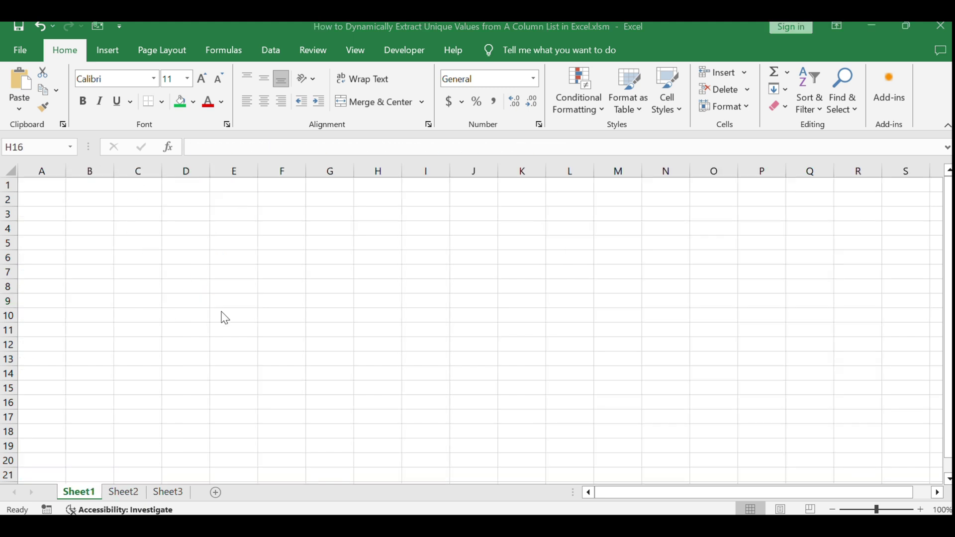
# - Go to Sheet2 and select the Method2 VBA code in the notes
pyautogui.click(123, 491)
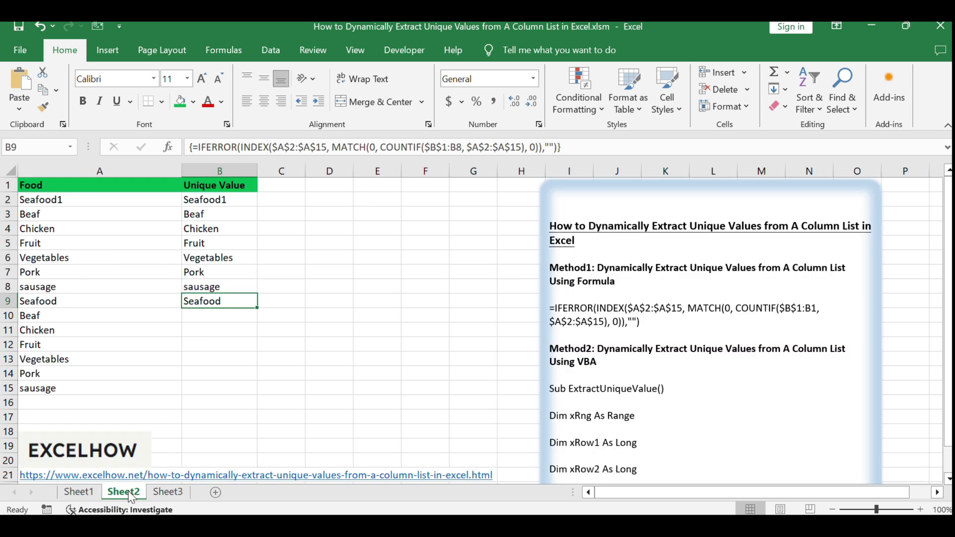
pyautogui.click(646, 385)
pyautogui.click(671, 408)
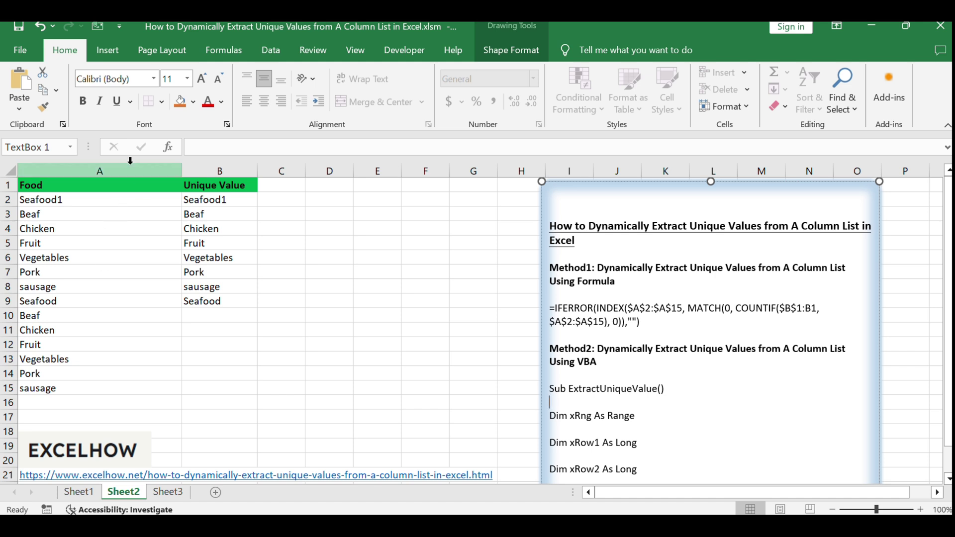
# - Select B9 and open the Visual Basic editor from the Developer tab
pyautogui.click(197, 301)
pyautogui.rightClick(136, 492)
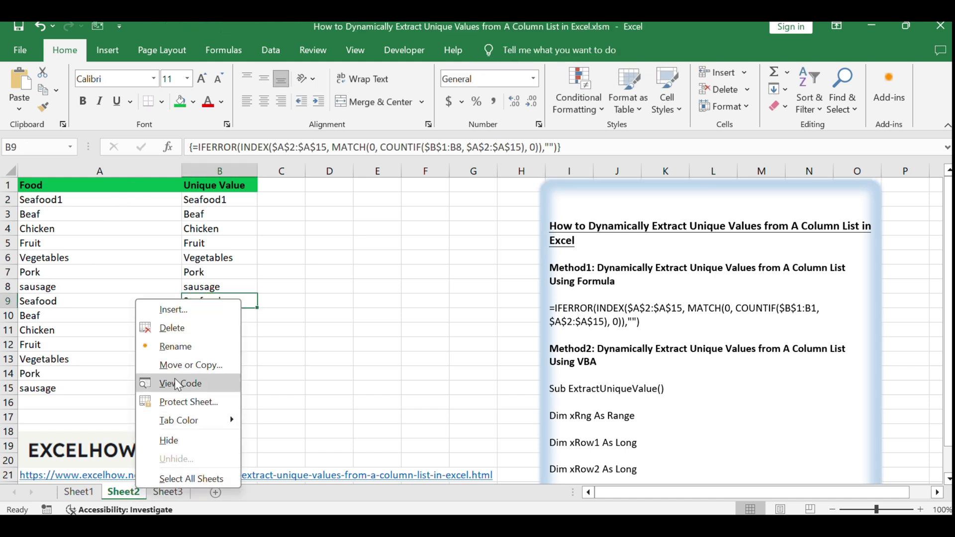
pyautogui.click(402, 355)
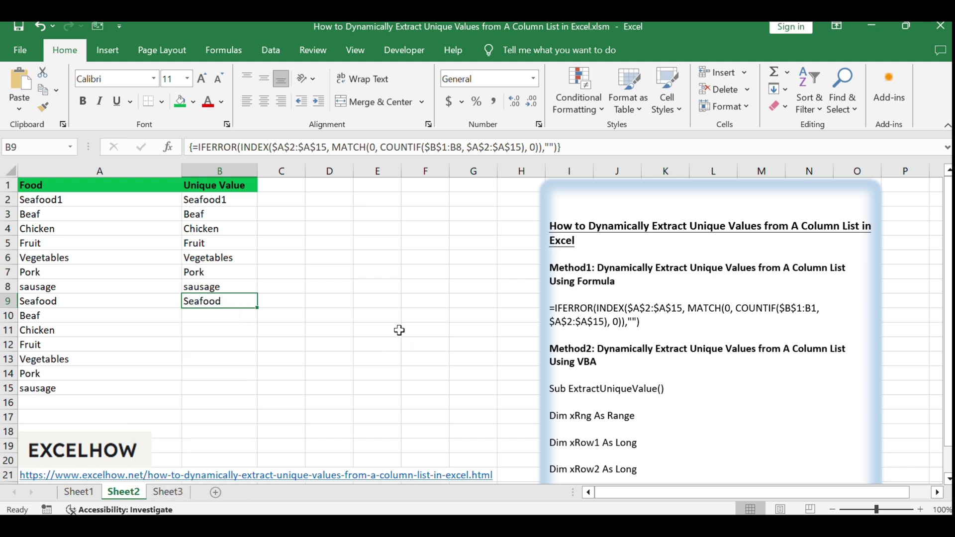
pyautogui.click(404, 49)
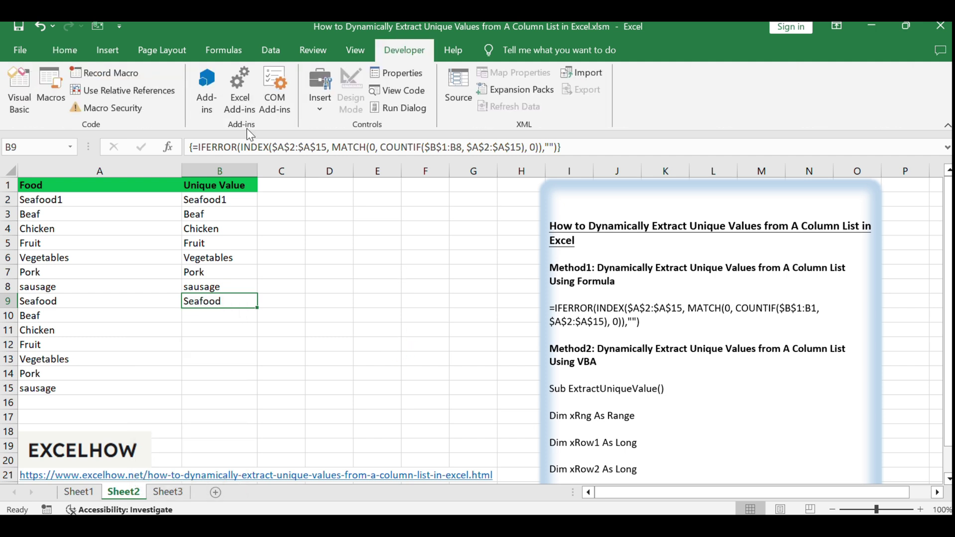
pyautogui.click(20, 99)
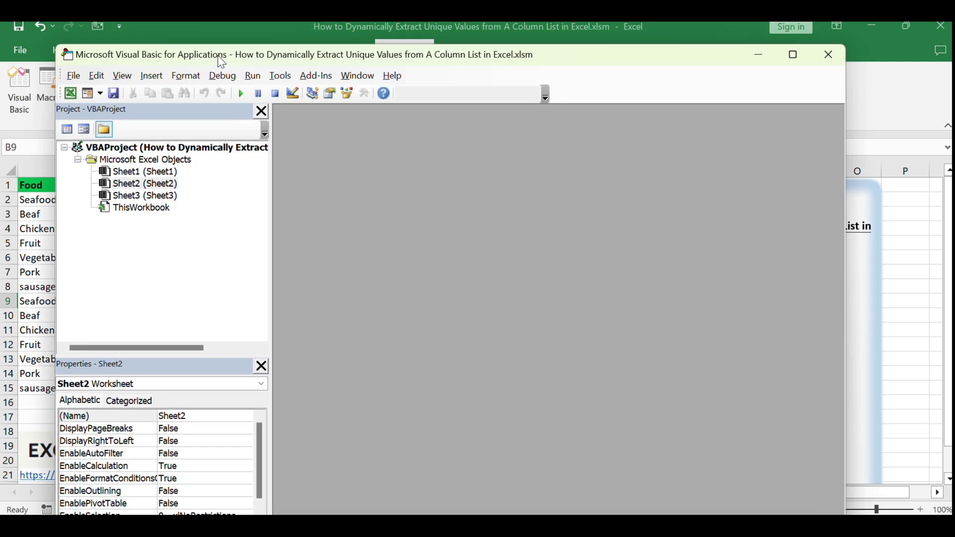
pyautogui.moveTo(205, 62); pyautogui.dragTo(227, 55)
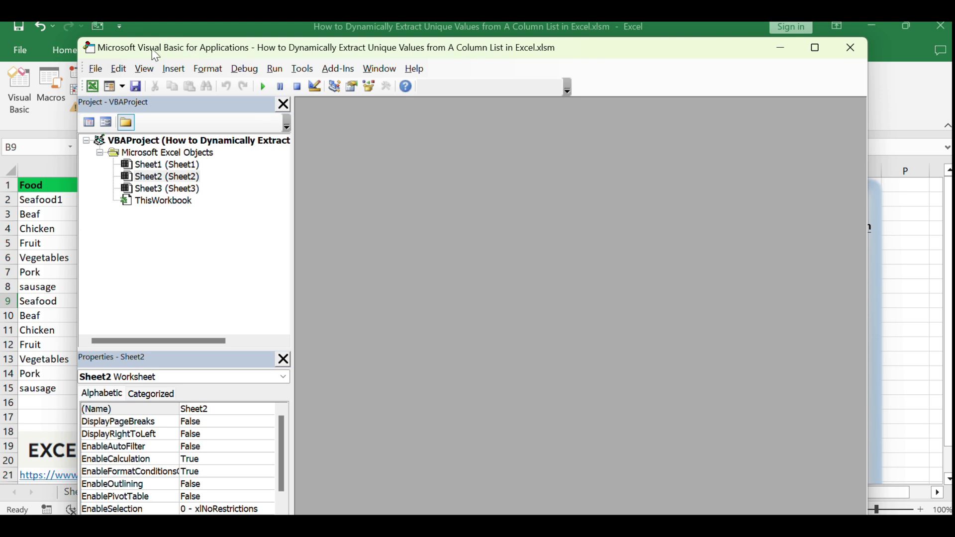
# - Insert Module1 and paste the ExtractUniqueValue macro code into it
pyautogui.click(181, 71)
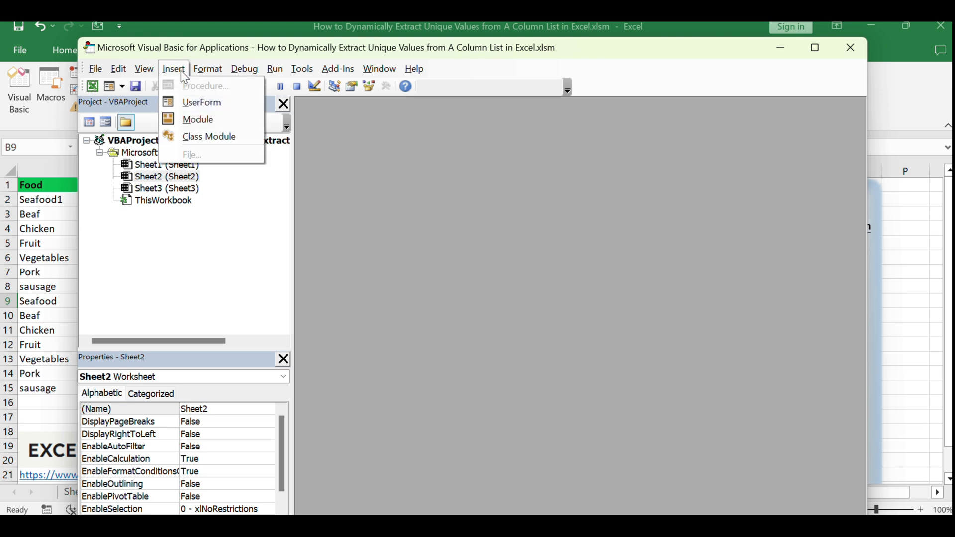
pyautogui.click(192, 120)
pyautogui.click(457, 292)
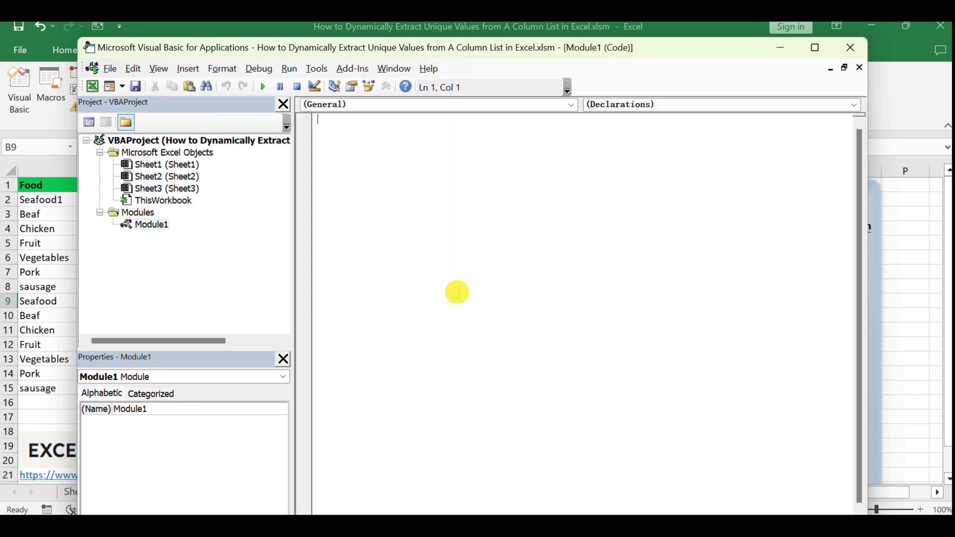
pyautogui.click(458, 293)
pyautogui.hotkey('ctrl', 'v')
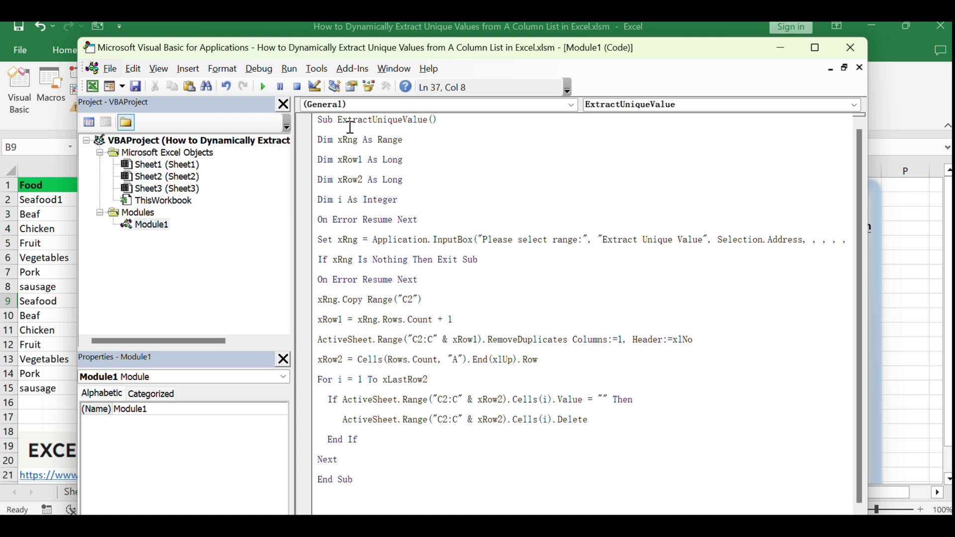
# - Try running ExtractUniqueValue with F5, then close the VBA editor
pyautogui.moveTo(338, 120); pyautogui.dragTo(433, 129)
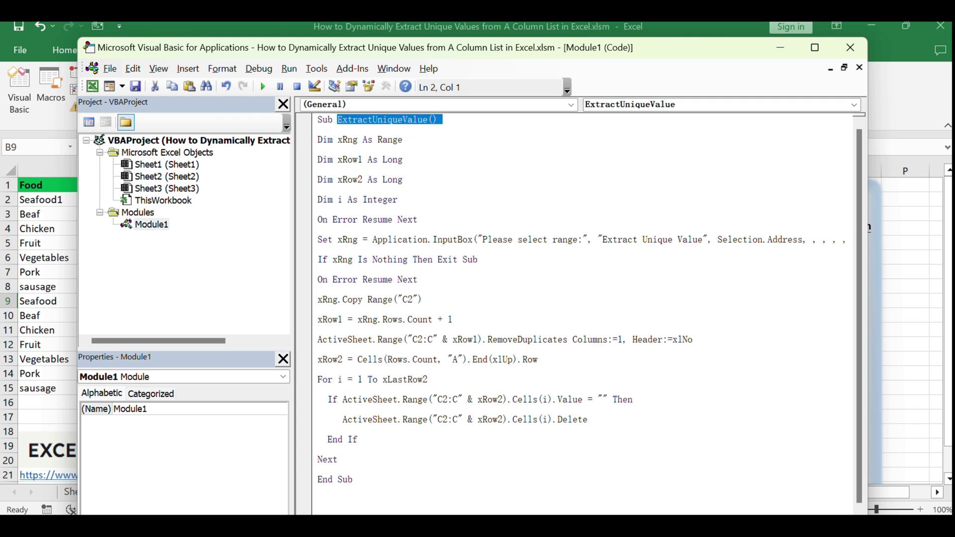
pyautogui.press('F5')
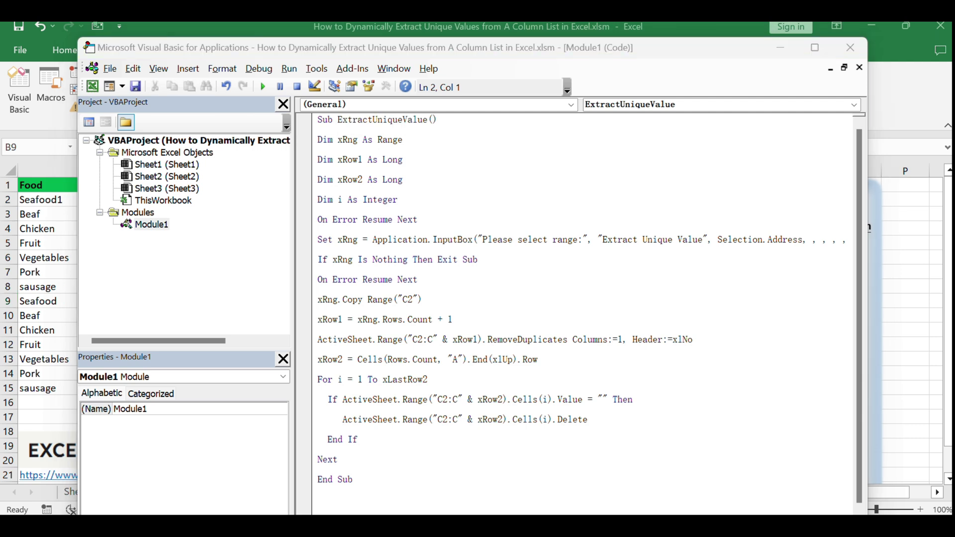
pyautogui.click(400, 200)
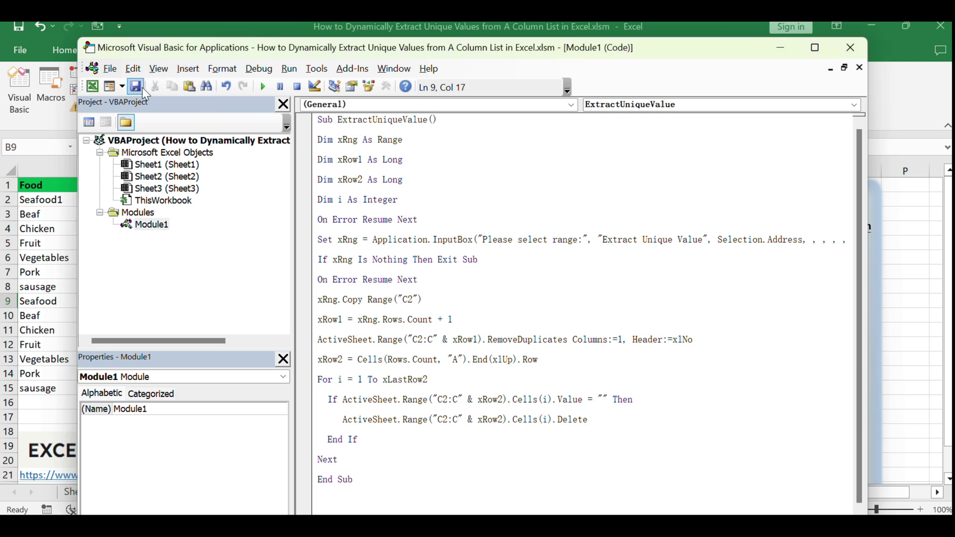
pyautogui.click(850, 47)
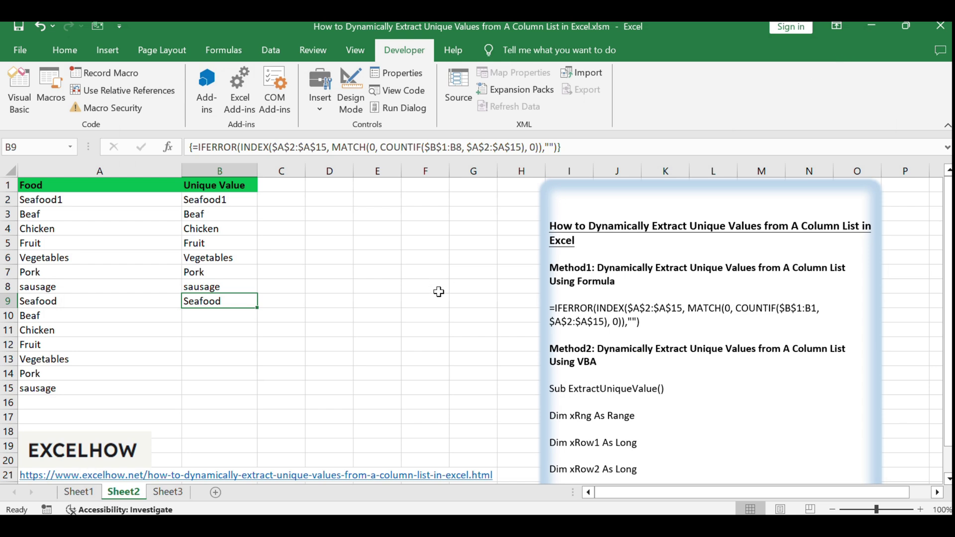
# - Run ExtractUniqueValue on $A$2:$A$15 to list the unique foods in column C
pyautogui.click(51, 89)
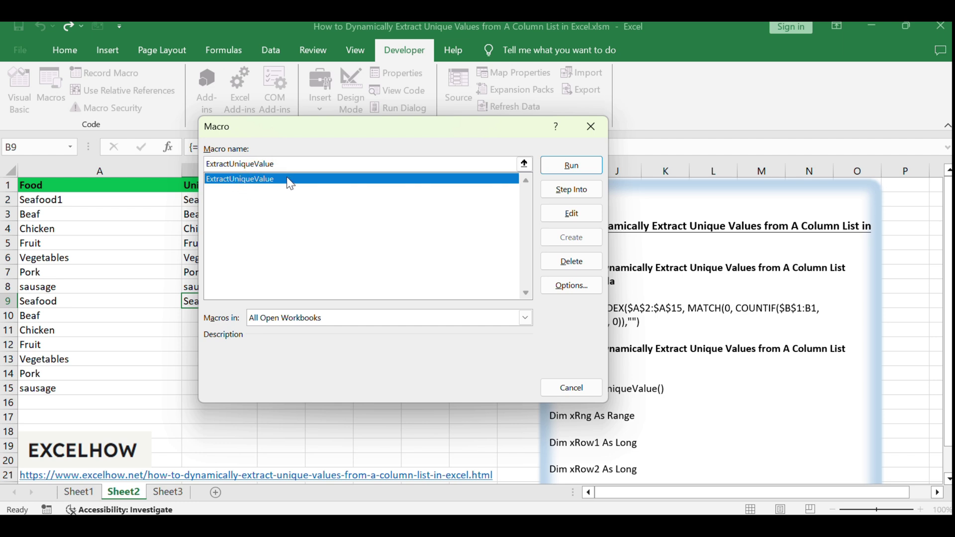
pyautogui.hotkey('alt', 'e')
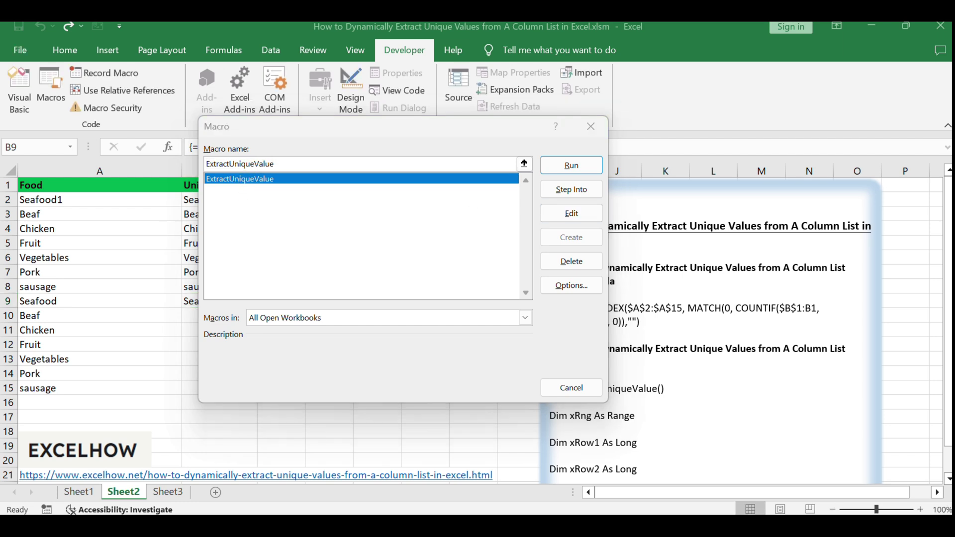
pyautogui.click(571, 165)
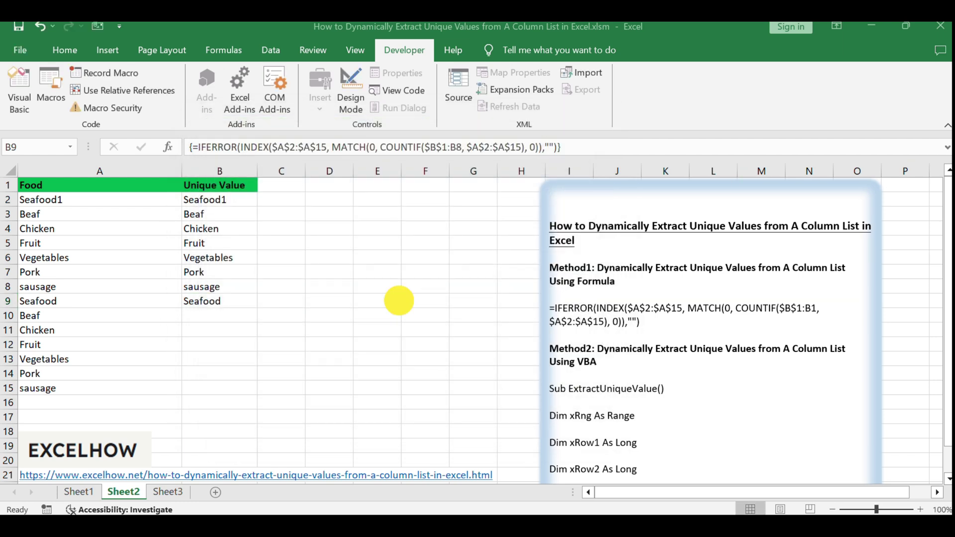
pyautogui.moveTo(53, 201); pyautogui.dragTo(48, 388)
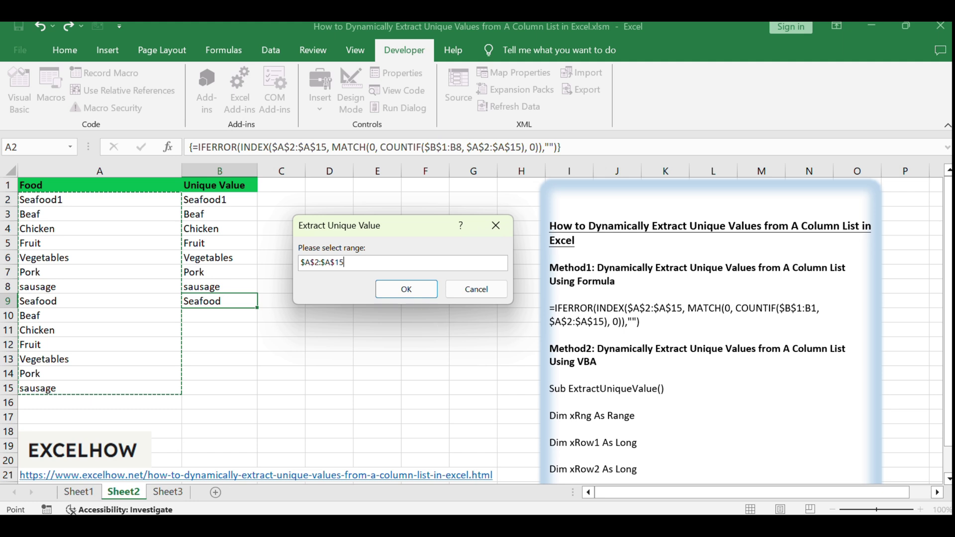
pyautogui.click(405, 294)
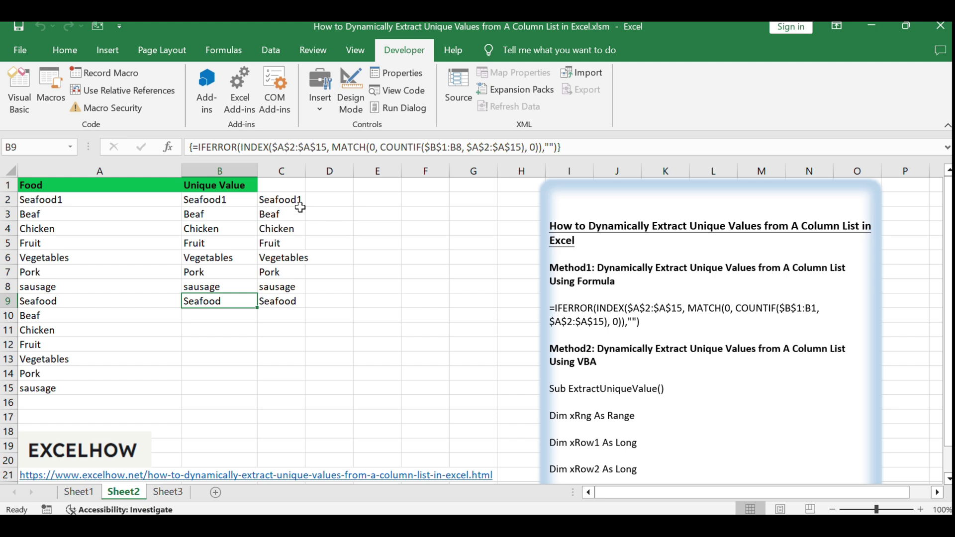
pyautogui.moveTo(299, 207)
pyautogui.mouseDown()
pyautogui.moveTo(283, 213)
pyautogui.moveTo(292, 304)
pyautogui.mouseUp()
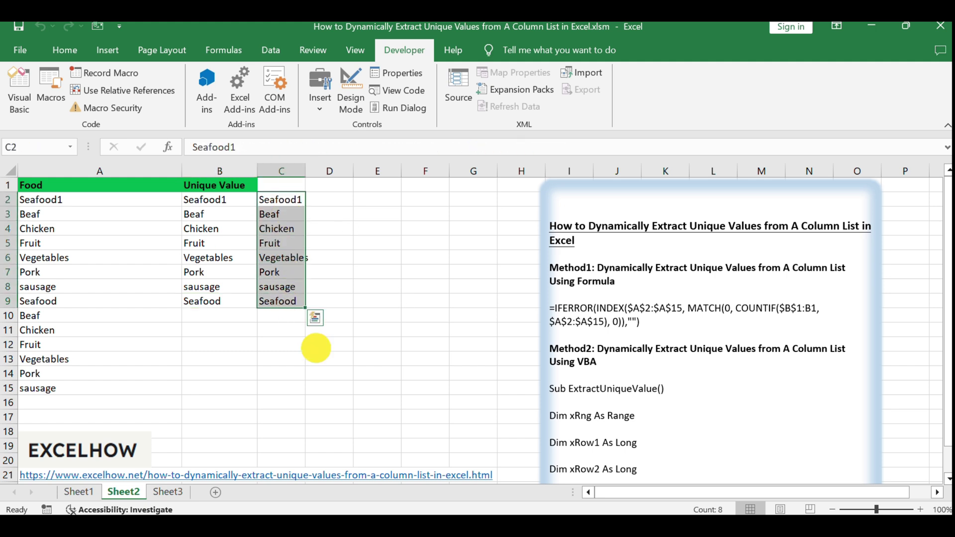
pyautogui.click(316, 348)
pyautogui.moveTo(287, 199); pyautogui.dragTo(294, 299)
pyautogui.click(405, 355)
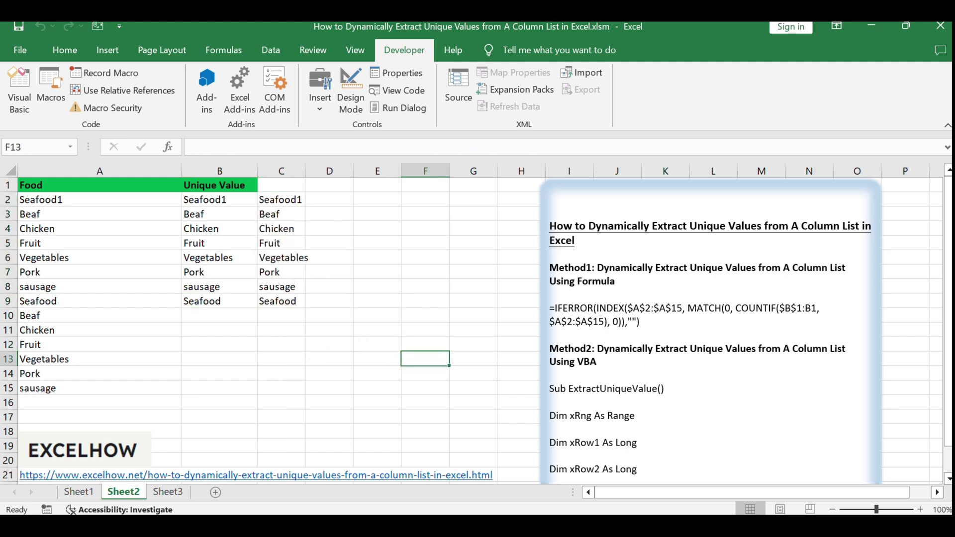